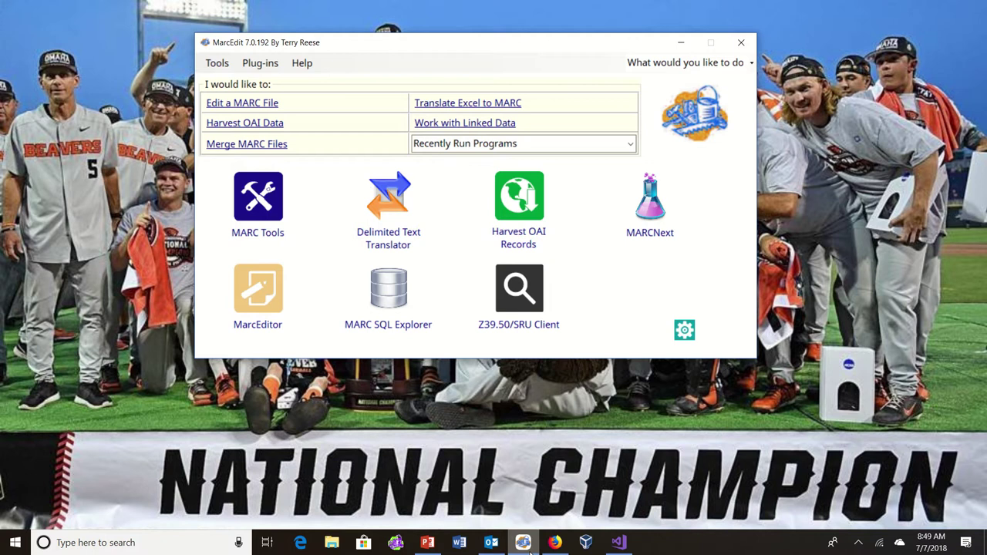
Open the MarcEditor, reposition it, and browse Assigned Tasks to the Cleanup Tasks group.
{"action": "left_click", "coordinate": [278, 292]}
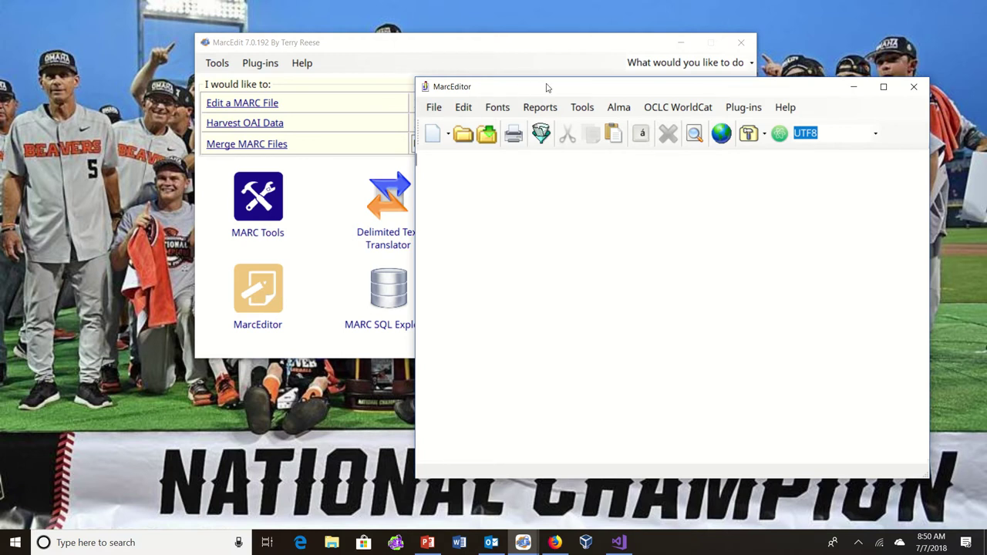
{"action": "left_click_drag", "start_coordinate": [537, 92], "coordinate": [353, 66]}
{"action": "left_click", "coordinate": [388, 86]}
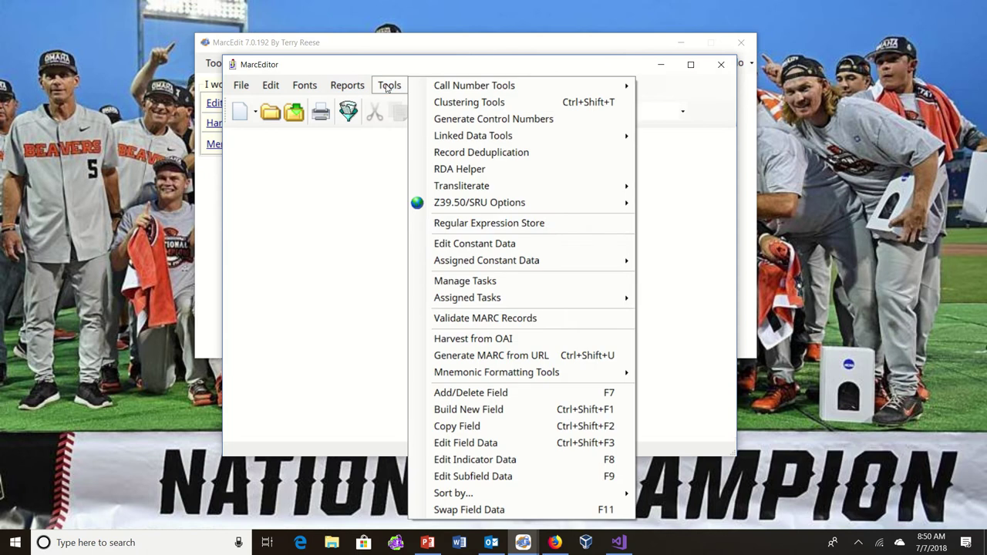
{"action": "mouse_move", "coordinate": [509, 296]}
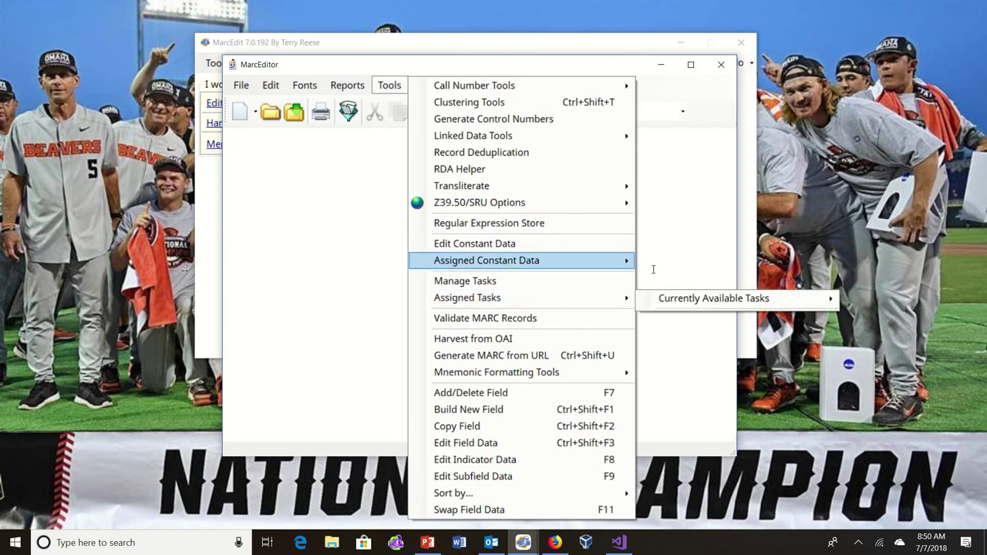
{"action": "mouse_move", "coordinate": [663, 308]}
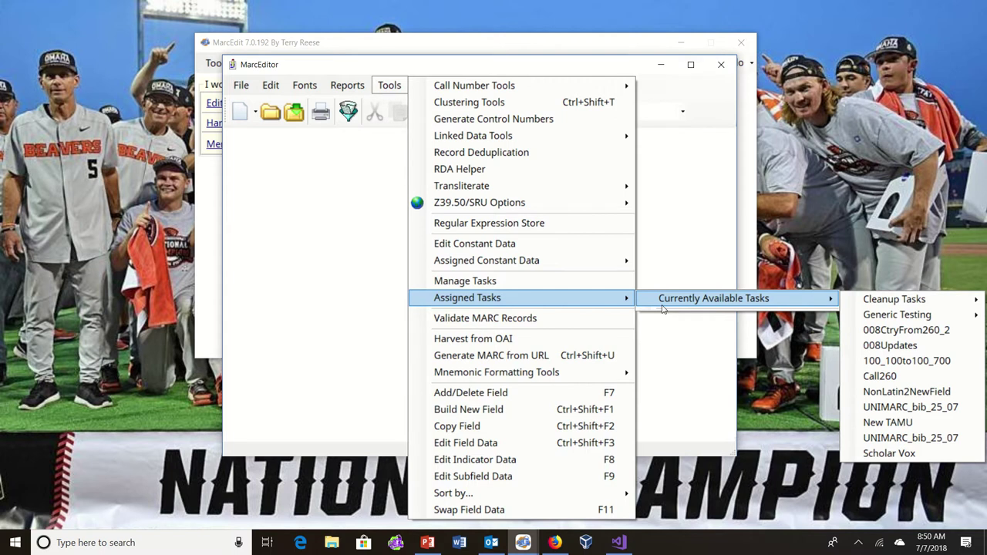
{"action": "mouse_move", "coordinate": [875, 304]}
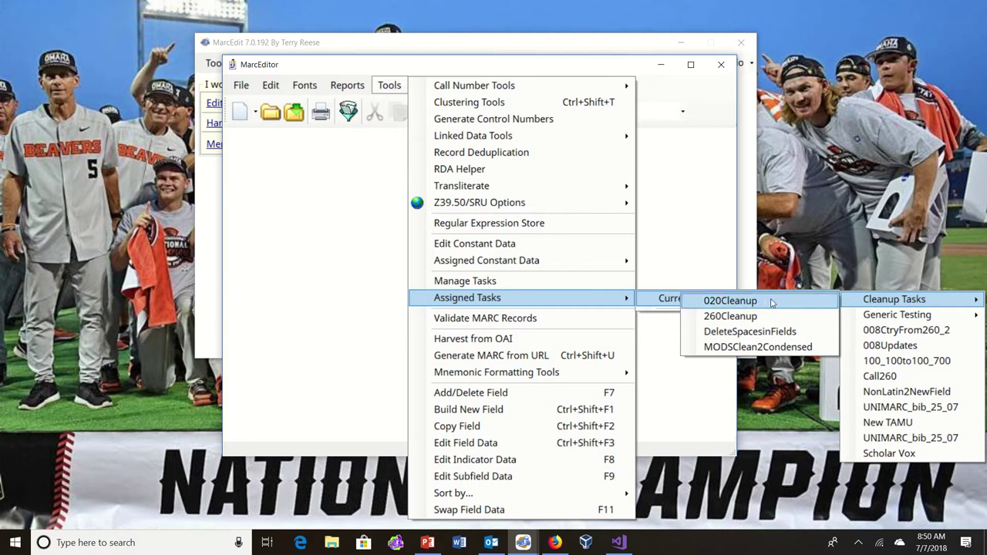
Launch the Task Manager from Tools > Manage Tasks and show the Manage Existing Tasks options.
{"action": "left_click", "coordinate": [511, 288]}
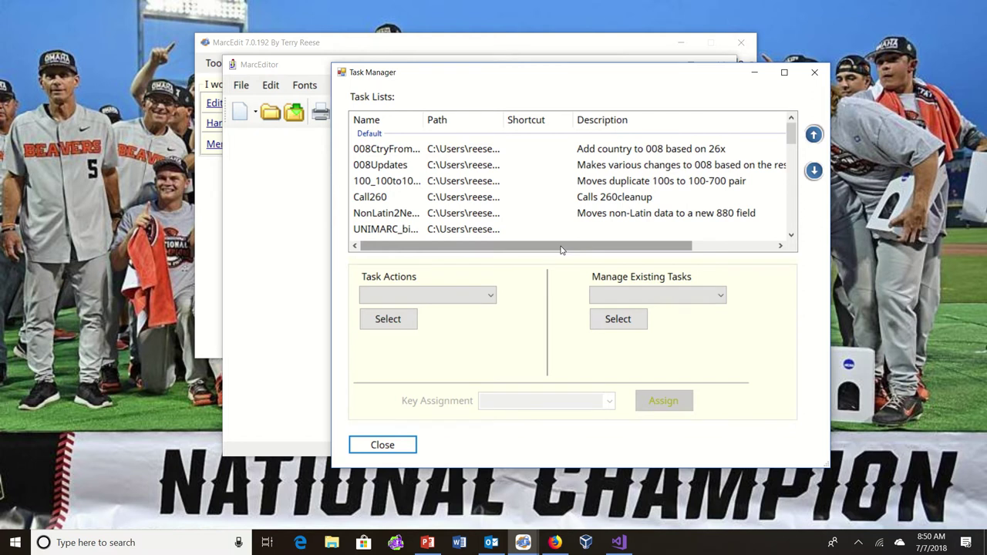
{"action": "left_click", "coordinate": [492, 296]}
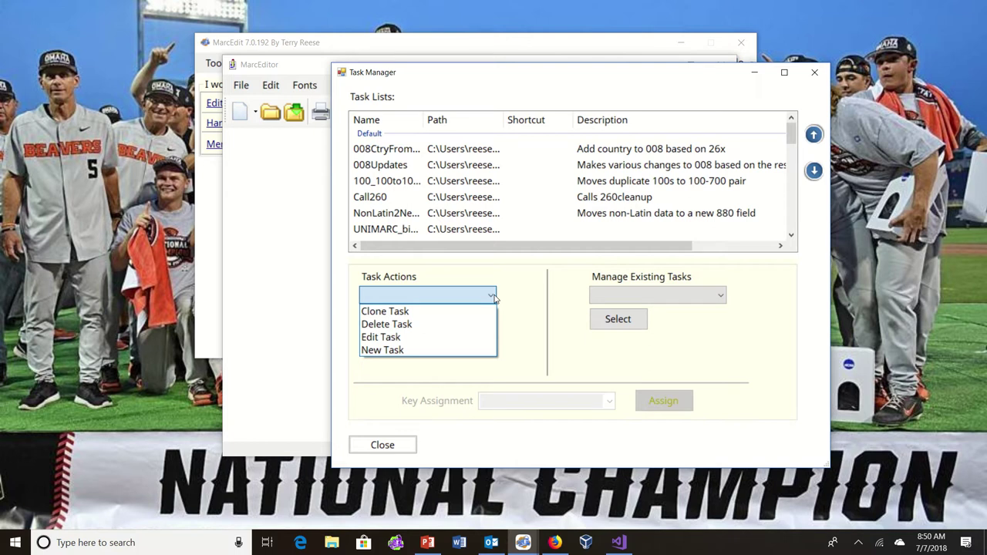
{"action": "left_click", "coordinate": [717, 296]}
{"action": "left_click", "coordinate": [717, 295]}
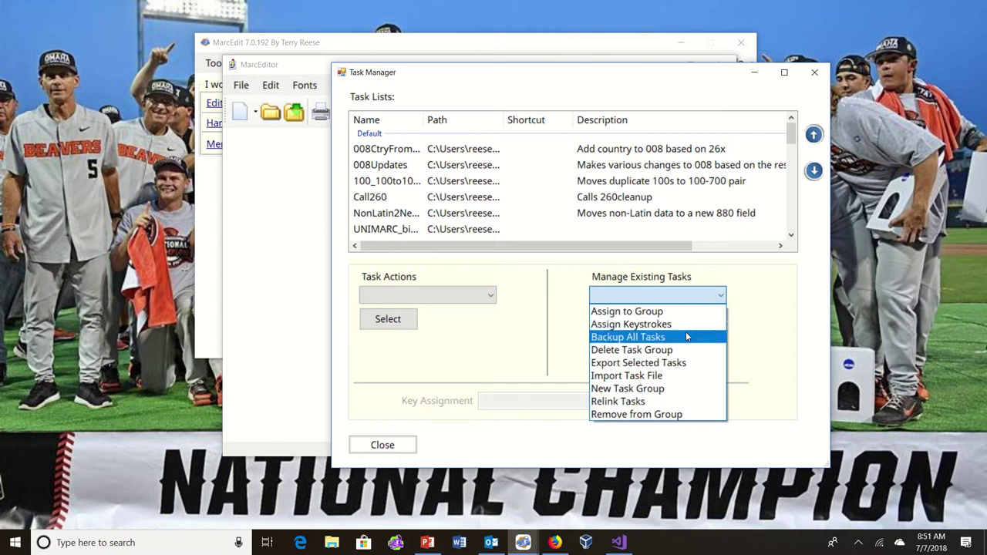
Create a new task group named 'Video Task Test'.
{"action": "left_click", "coordinate": [637, 393]}
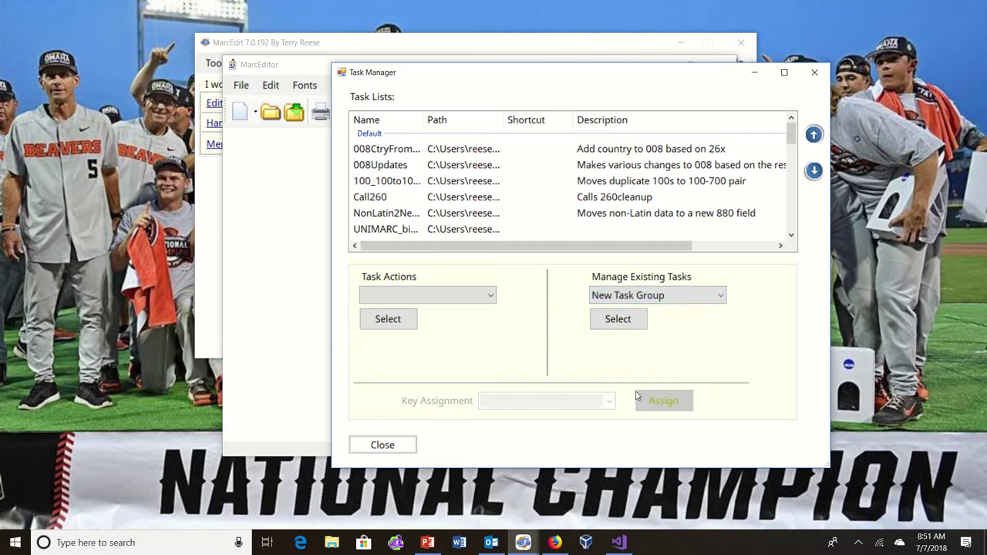
{"action": "left_click", "coordinate": [627, 323]}
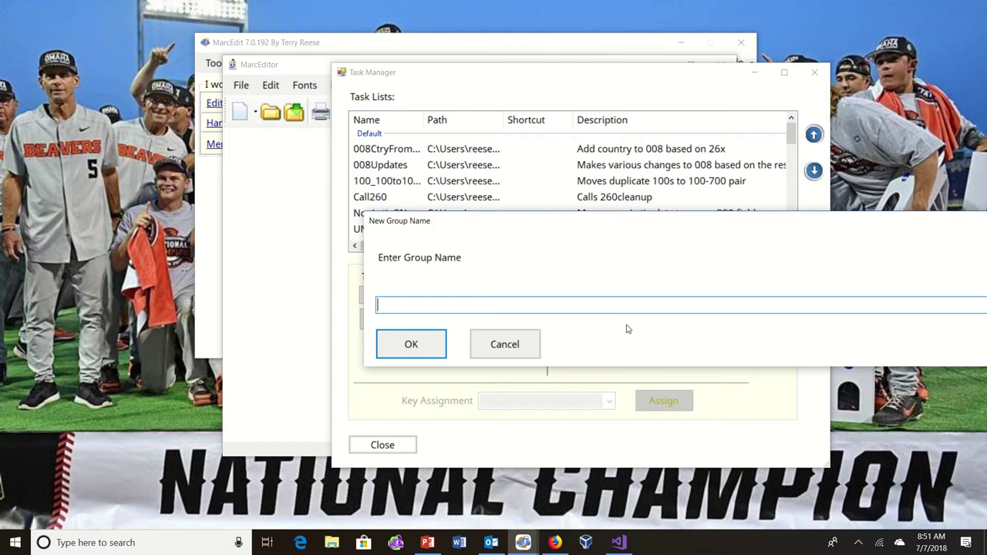
{"action": "type", "text": "Vo"}
{"action": "key", "text": "BackSpace"}
{"action": "type", "text": "ideo"}
{"action": "key", "text": "BackSpace"}
{"action": "type", "text": "o Task Test"}
{"action": "key", "text": "Return"}
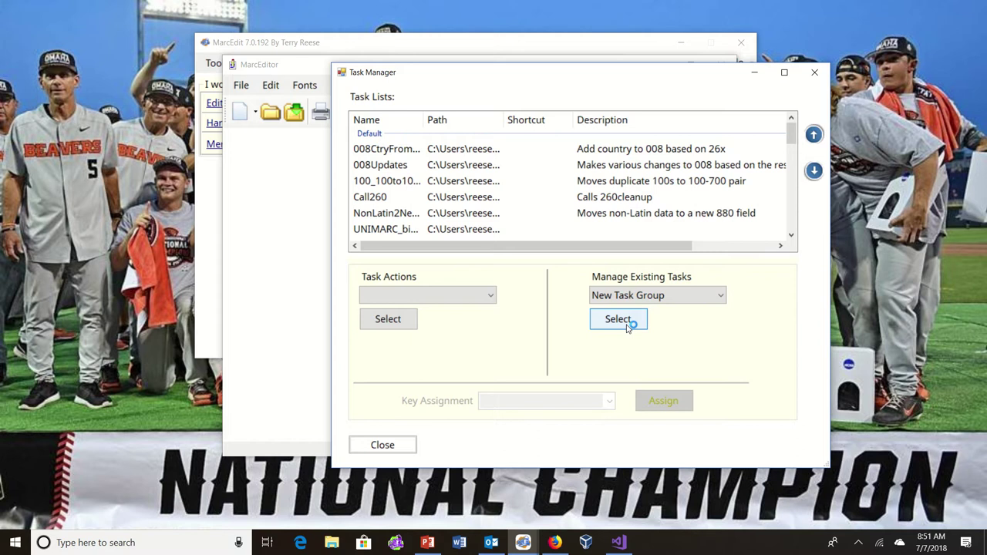
{"action": "left_click", "coordinate": [667, 297]}
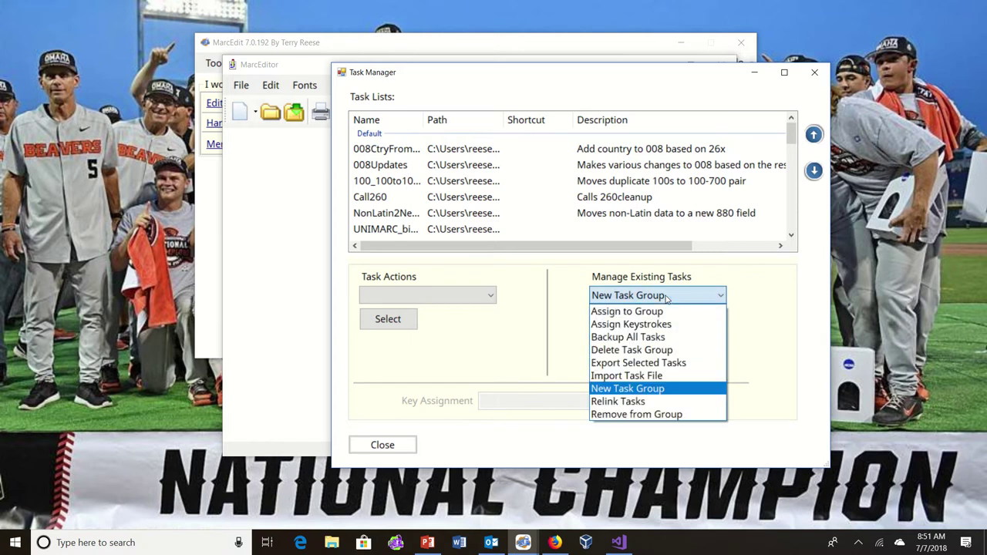
Choose Assign to Group with Video Task Test as the target group.
{"action": "left_click", "coordinate": [652, 313]}
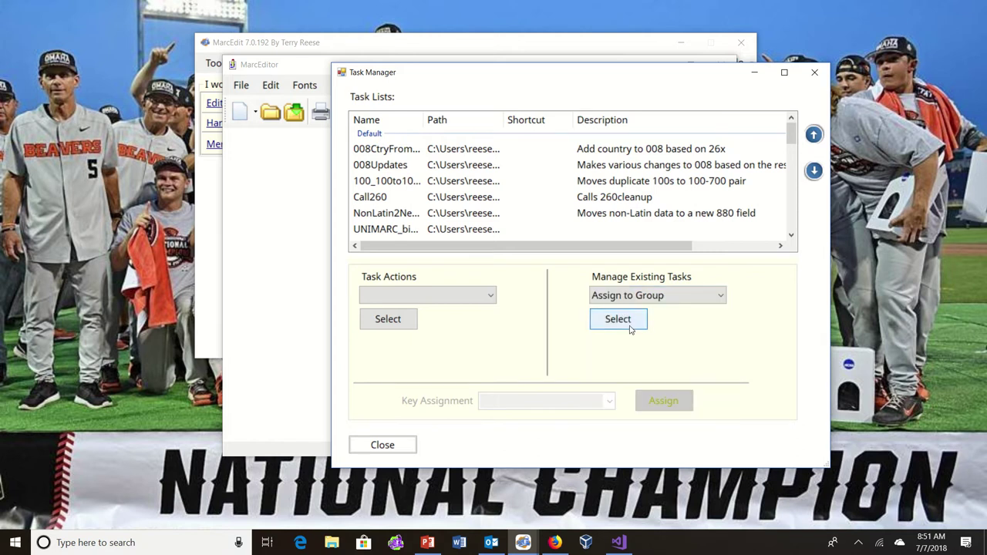
{"action": "left_click", "coordinate": [623, 322]}
{"action": "left_click", "coordinate": [724, 356]}
{"action": "left_click", "coordinate": [667, 393]}
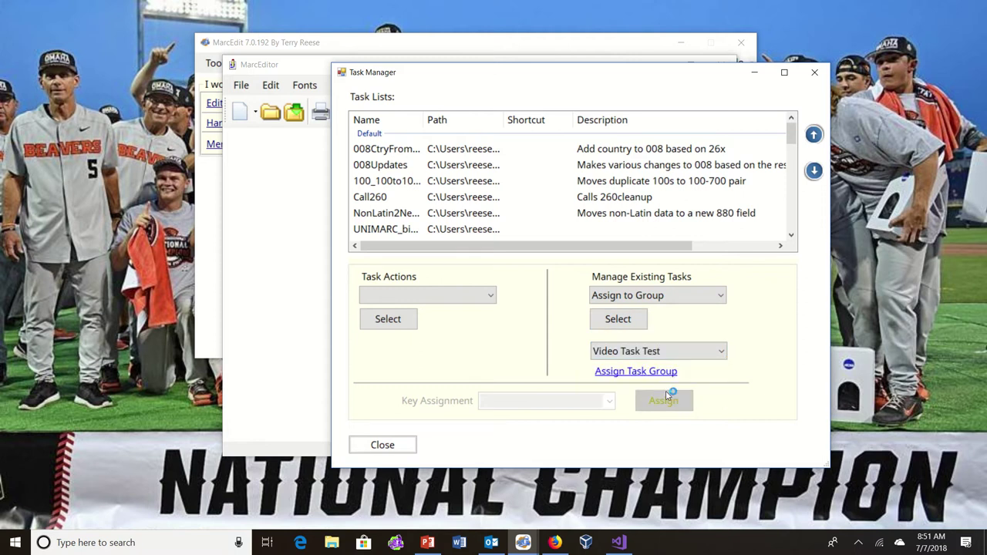
Assign six tasks, including 008 country, duplicate 100s, non-Latin 880, New TAMU and both UNIMARC tasks, to the group.
{"action": "left_click", "coordinate": [409, 151]}
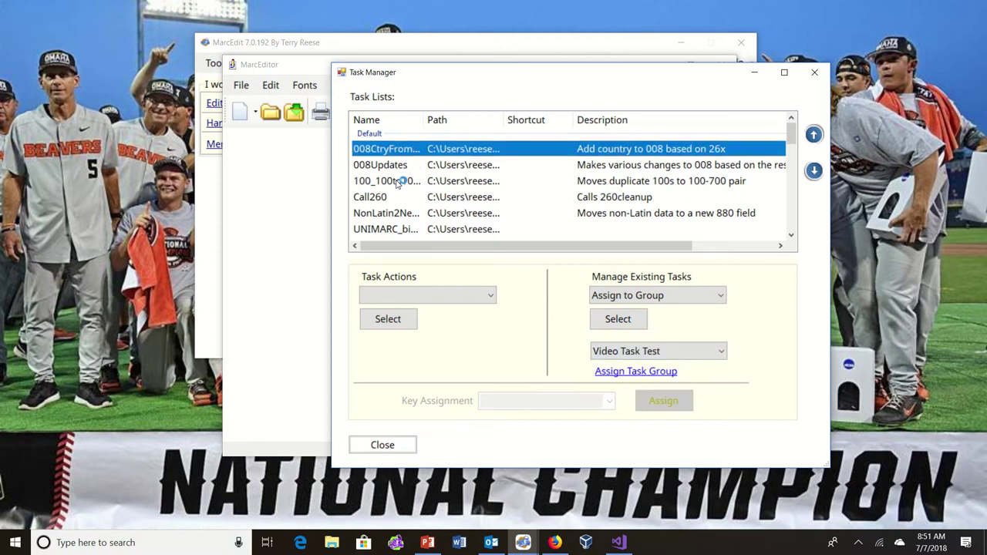
{"action": "left_click", "coordinate": [396, 185], "text": "ctrl"}
{"action": "left_click", "coordinate": [396, 215], "text": "ctrl"}
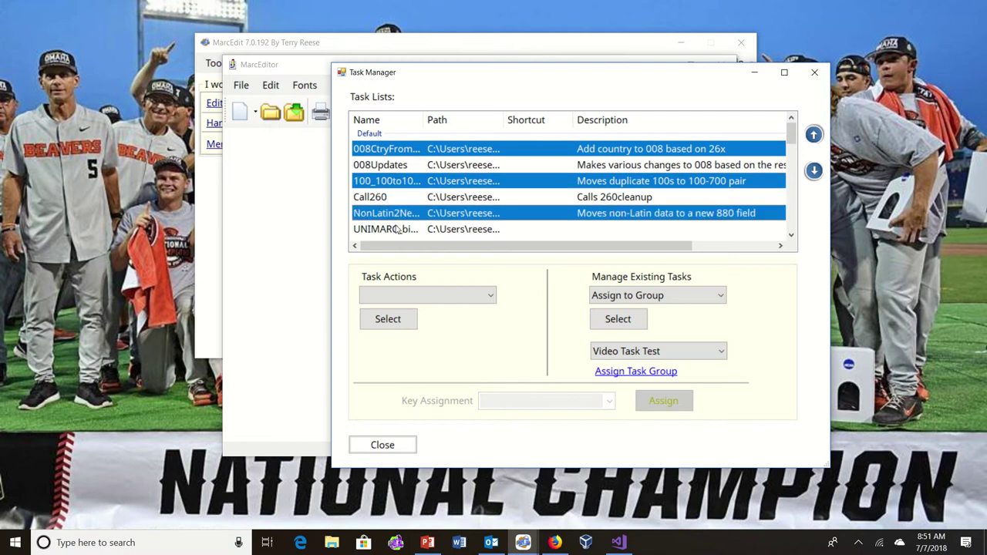
{"action": "left_click", "coordinate": [396, 229], "text": "ctrl"}
{"action": "scroll", "coordinate": [786, 235], "scroll_direction": "down", "scroll_amount": 2}
{"action": "left_click", "coordinate": [389, 169], "text": "ctrl"}
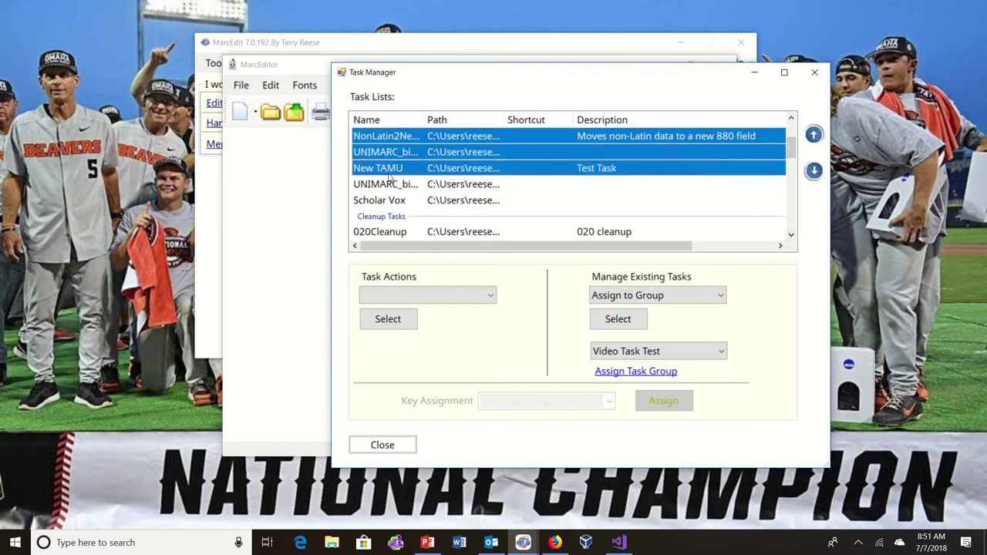
{"action": "left_click", "coordinate": [390, 185], "text": "ctrl"}
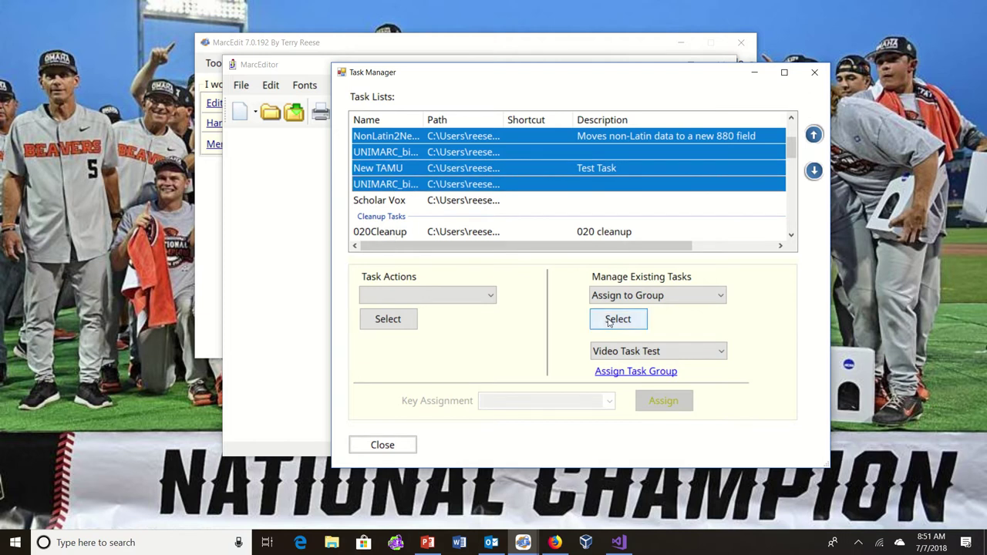
{"action": "left_click", "coordinate": [616, 373]}
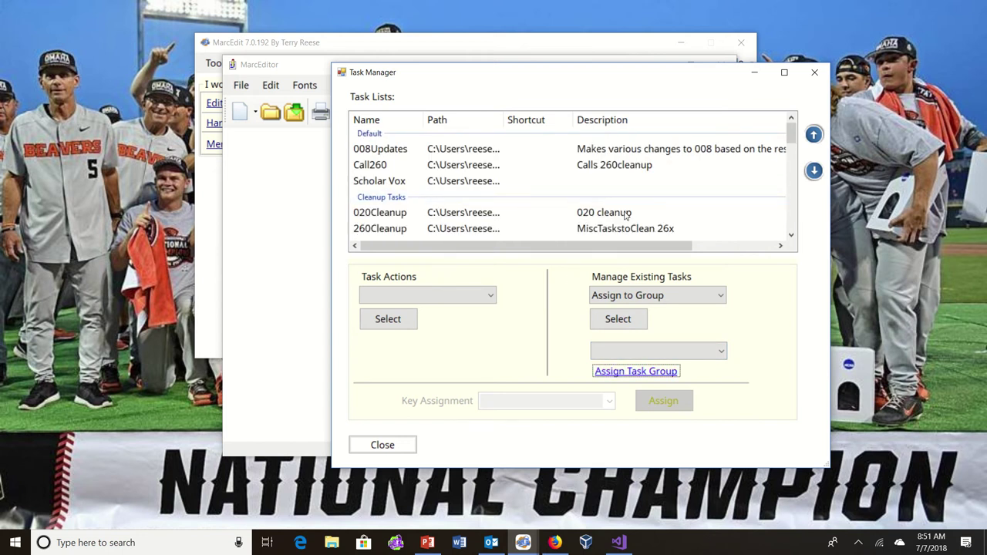
Step through the task list to show the Video Task Test group's six tasks.
{"action": "left_click", "coordinate": [791, 235]}
{"action": "left_click", "coordinate": [791, 235]}
{"action": "left_click", "coordinate": [791, 236]}
{"action": "left_click", "coordinate": [791, 235]}
{"action": "left_click", "coordinate": [791, 235]}
{"action": "left_click", "coordinate": [791, 235]}
{"action": "left_click", "coordinate": [791, 235]}
{"action": "left_click", "coordinate": [791, 235]}
{"action": "left_click", "coordinate": [791, 235]}
{"action": "left_click", "coordinate": [791, 235]}
{"action": "left_click", "coordinate": [791, 235]}
{"action": "left_click", "coordinate": [791, 235]}
{"action": "left_click", "coordinate": [791, 235]}
{"action": "left_click", "coordinate": [791, 235]}
{"action": "left_click", "coordinate": [791, 235]}
{"action": "left_click", "coordinate": [791, 235]}
{"action": "left_click", "coordinate": [791, 235]}
{"action": "left_click", "coordinate": [791, 235]}
{"action": "left_click", "coordinate": [791, 236]}
{"action": "left_click", "coordinate": [791, 235]}
{"action": "left_click", "coordinate": [791, 235]}
{"action": "left_click", "coordinate": [791, 235]}
{"action": "left_click", "coordinate": [791, 235]}
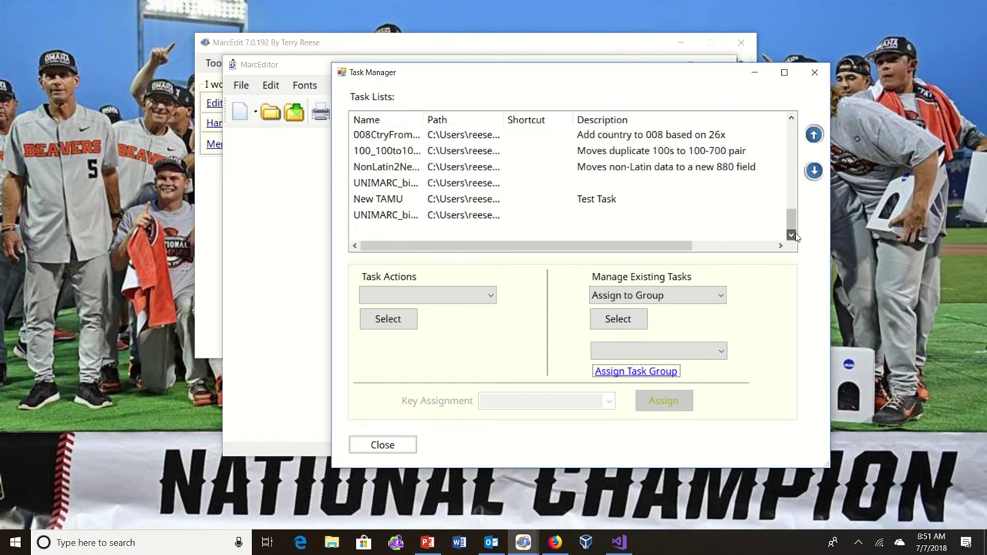
Close the Task Manager and browse Assigned Tasks > Currently Available Tasks to Video Task Test.
{"action": "left_click", "coordinate": [401, 451]}
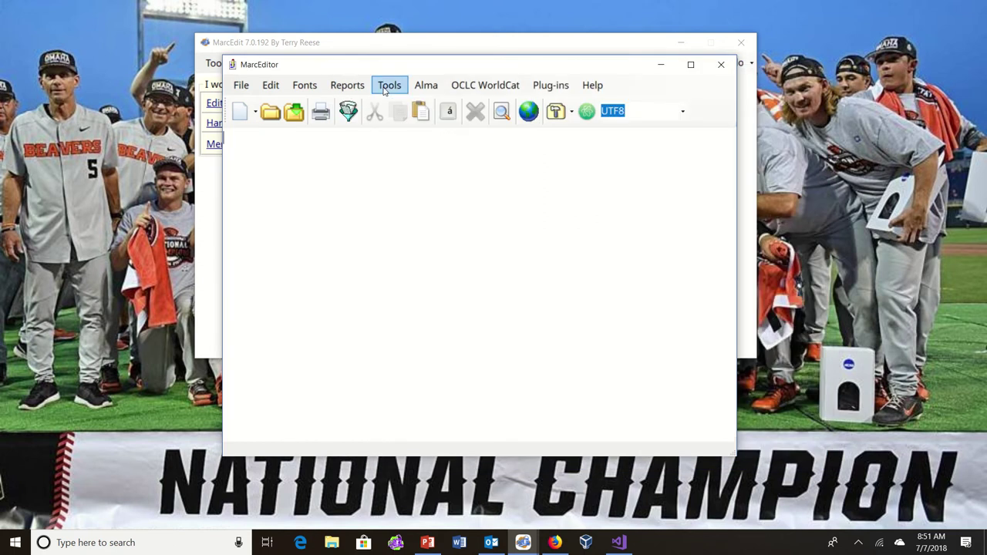
{"action": "left_click", "coordinate": [390, 85]}
{"action": "mouse_move", "coordinate": [509, 297]}
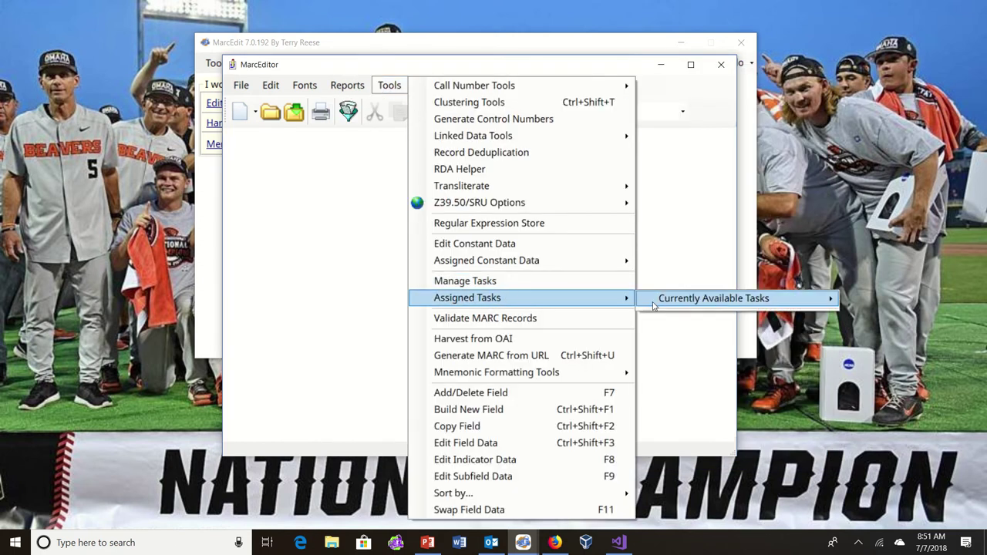
{"action": "mouse_move", "coordinate": [672, 305]}
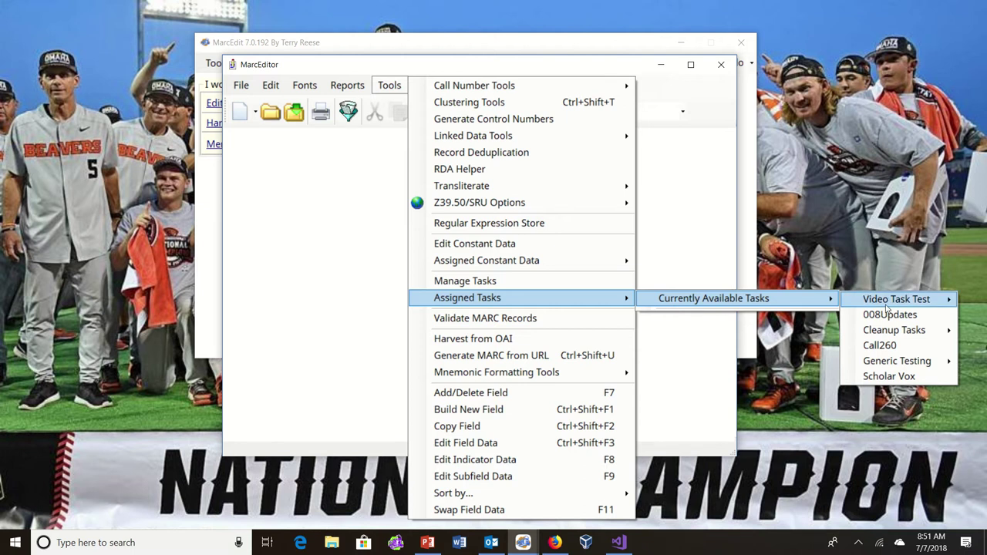
{"action": "mouse_move", "coordinate": [887, 309]}
{"action": "mouse_move", "coordinate": [888, 336]}
{"action": "mouse_move", "coordinate": [889, 360]}
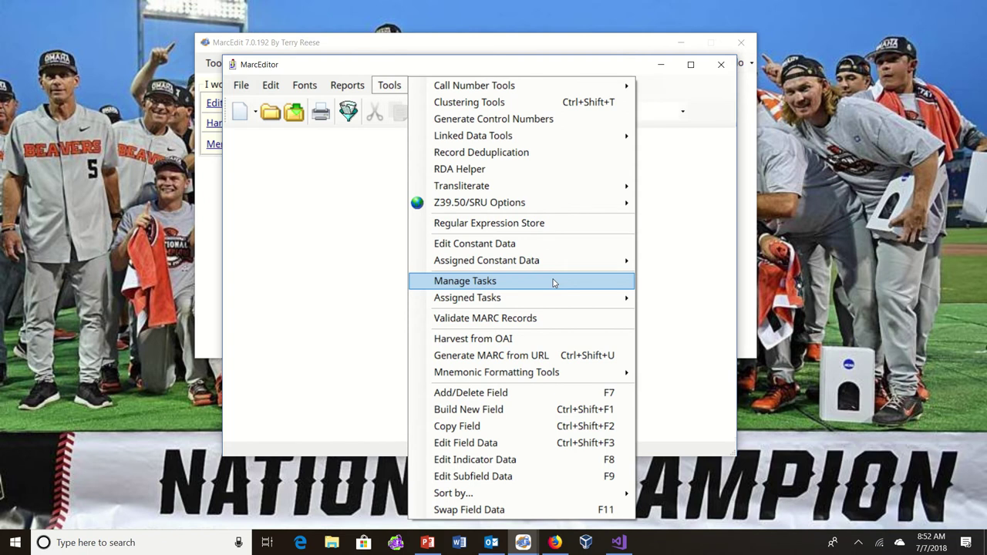
Reopen the Tools menu from the keyboard with Alt then T, showing its access letters.
{"action": "left_click", "coordinate": [553, 282]}
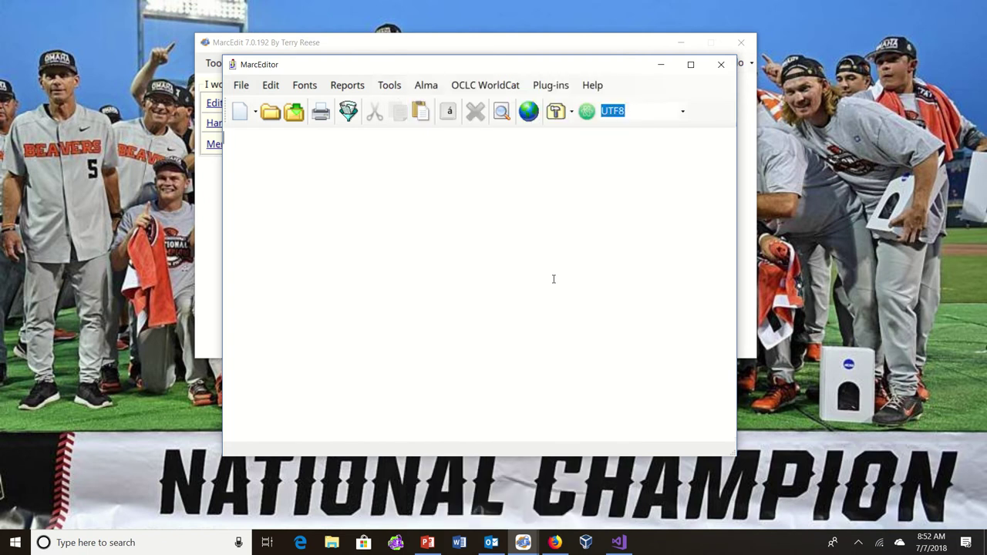
{"action": "key", "text": "alt"}
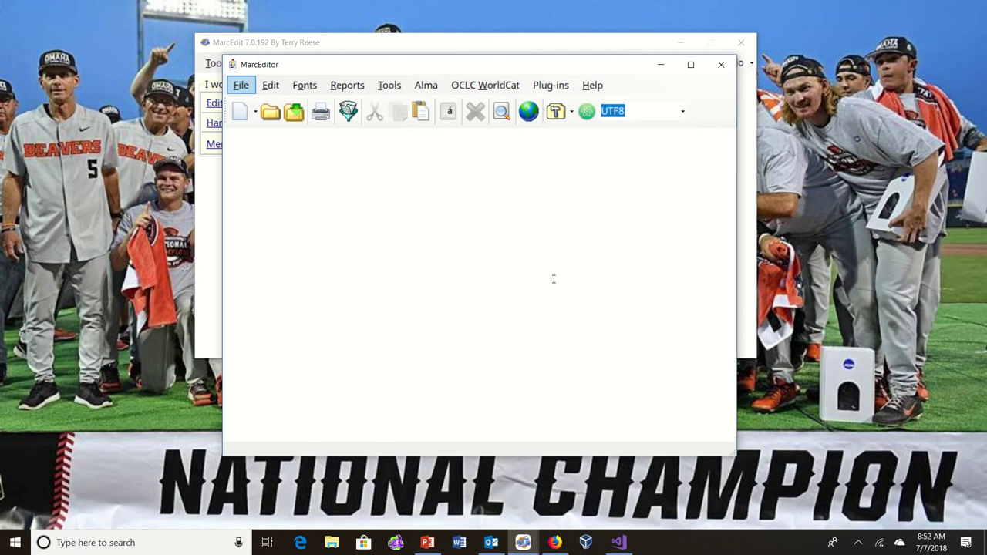
{"action": "key", "text": "alt+t"}
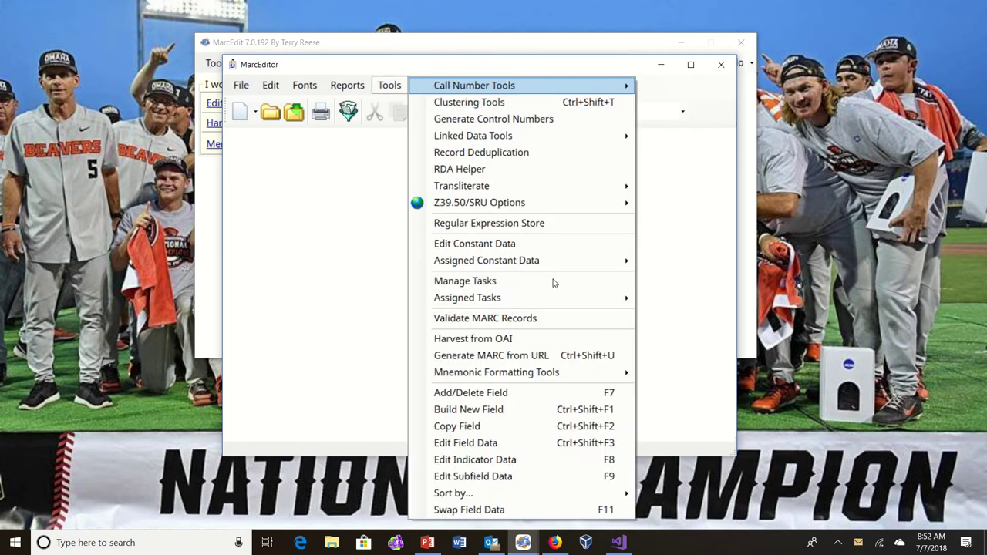
{"action": "key", "text": "Escape"}
{"action": "key", "text": "alt"}
{"action": "key", "text": "t"}
Dismiss the Tools menu and its submenu, returning to the empty MarcEditor.
{"action": "mouse_move", "coordinate": [524, 297]}
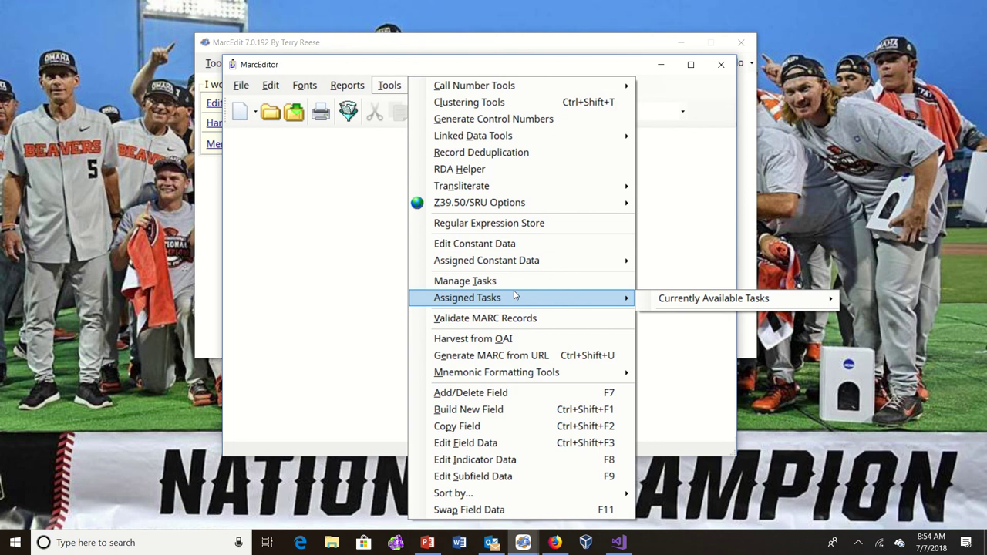
{"action": "left_click", "coordinate": [505, 64]}
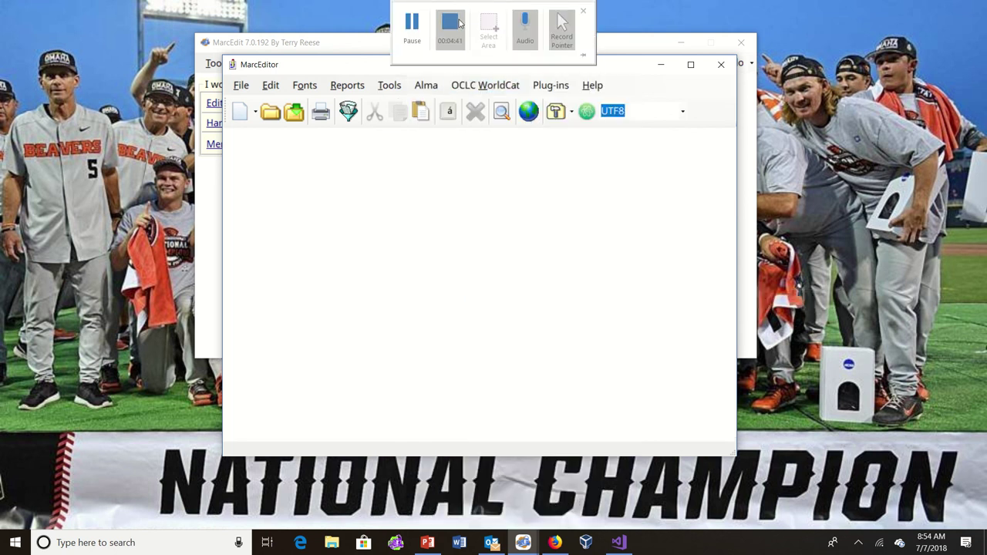